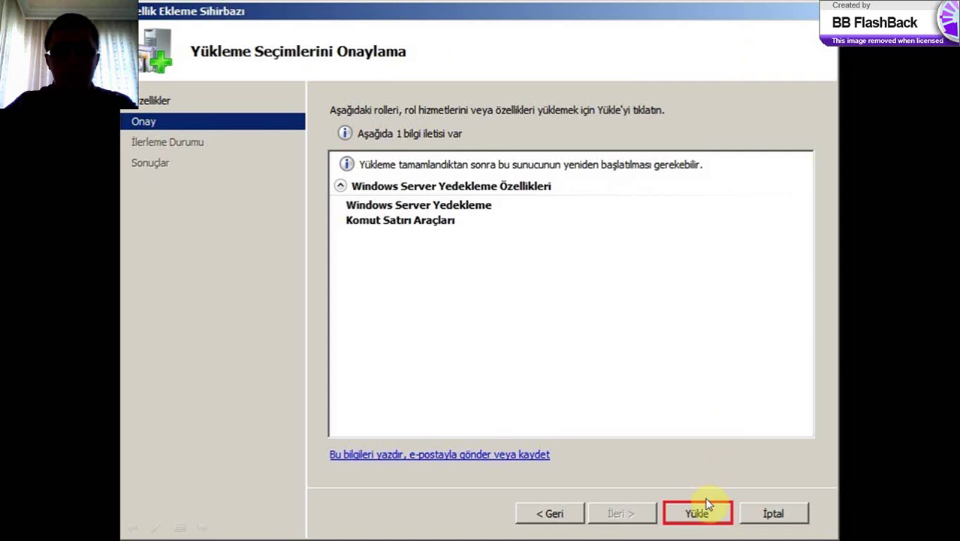
Install the Windows Server Yedekleme and Komut Satırı Araçları features, and close the feature wizard
left_click(700, 513)
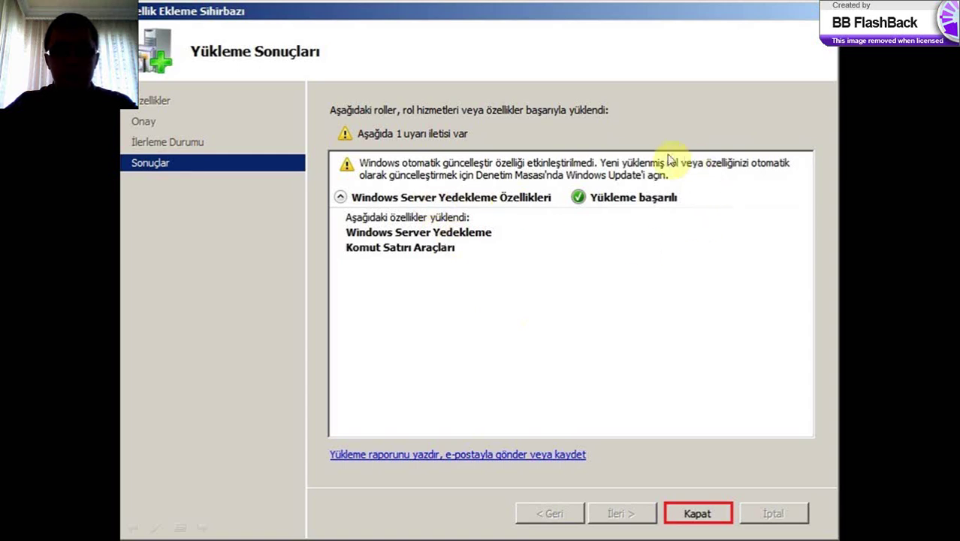
left_click(707, 514)
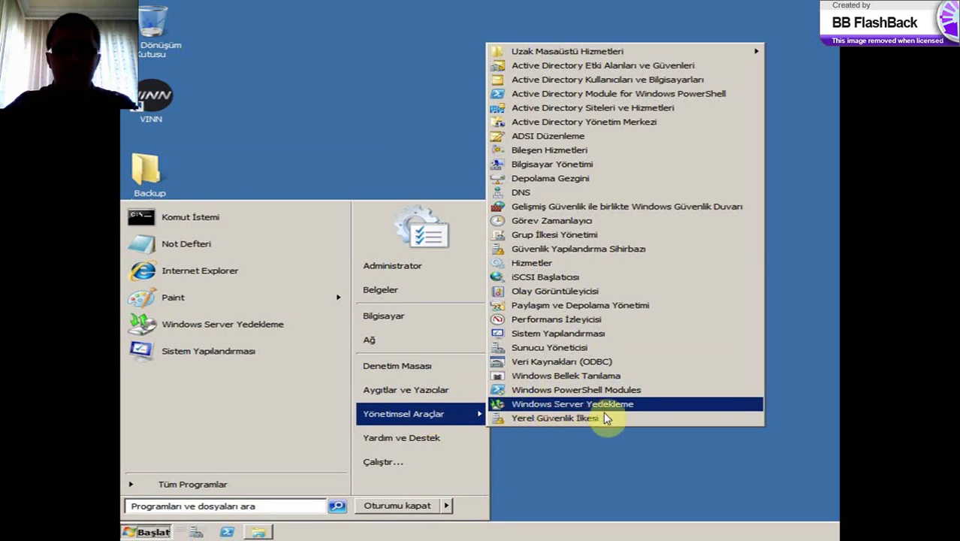
Open Windows Server Yedekleme from the administrative tools and start a one-time backup using Farklı seçenekler
left_click(642, 408)
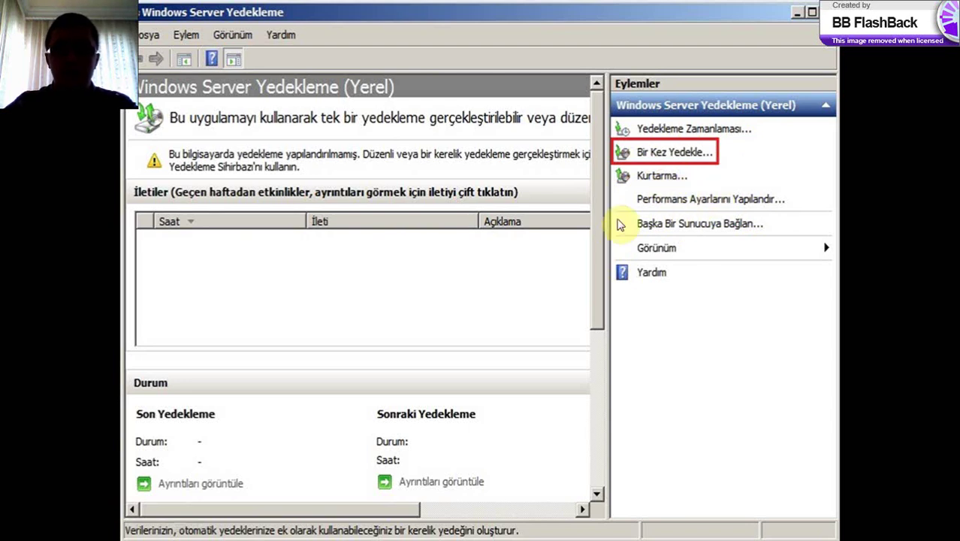
left_click(706, 152)
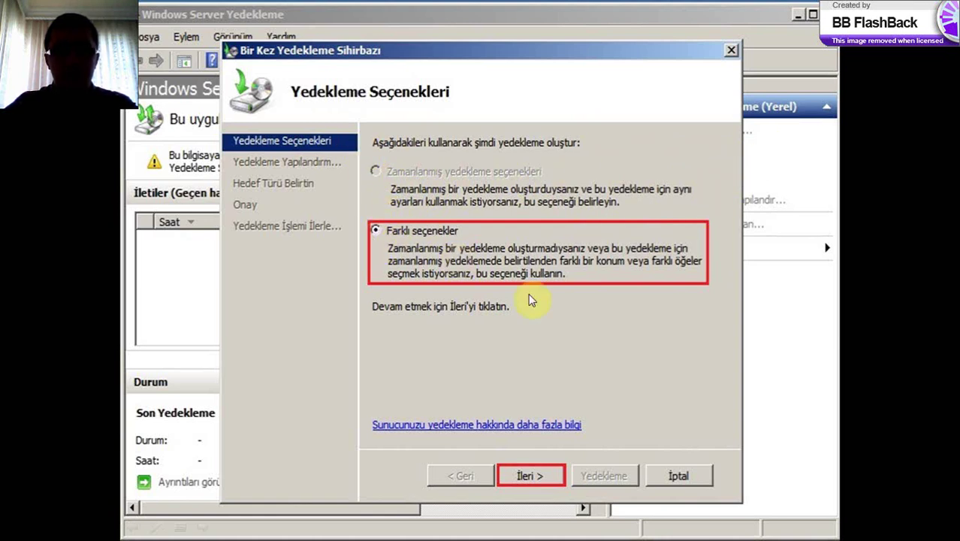
left_click(530, 475)
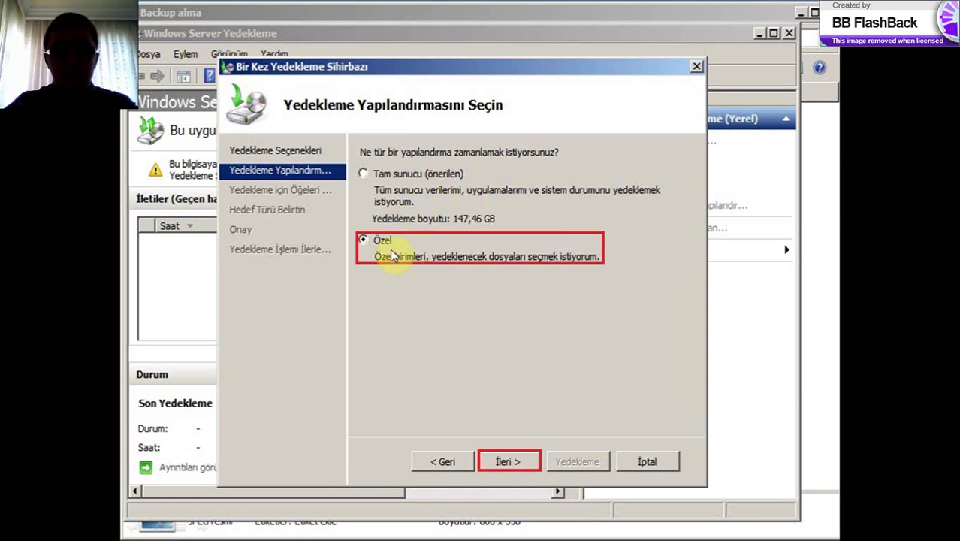
Use the Özel backup configuration and add Yerel disk (C:) as the item to back up
key("Return")
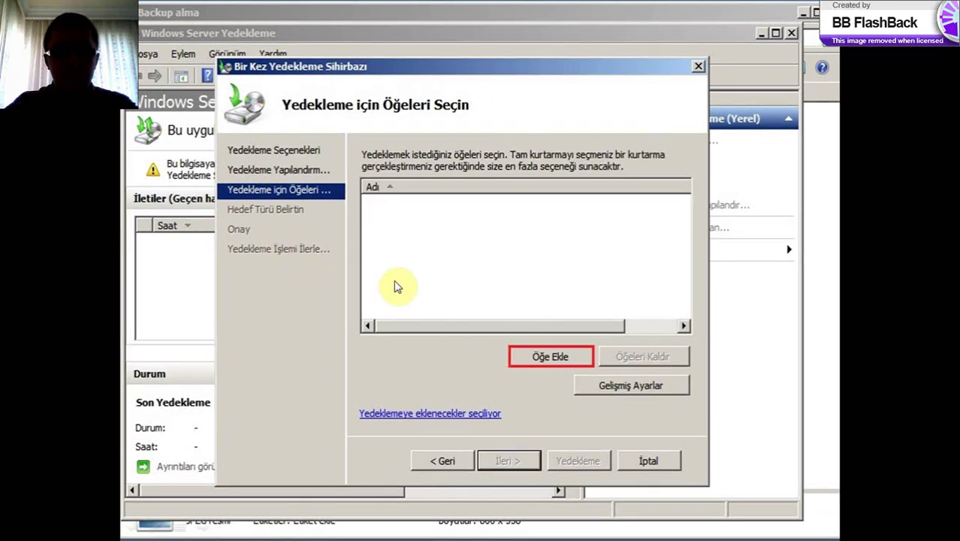
left_click(553, 358)
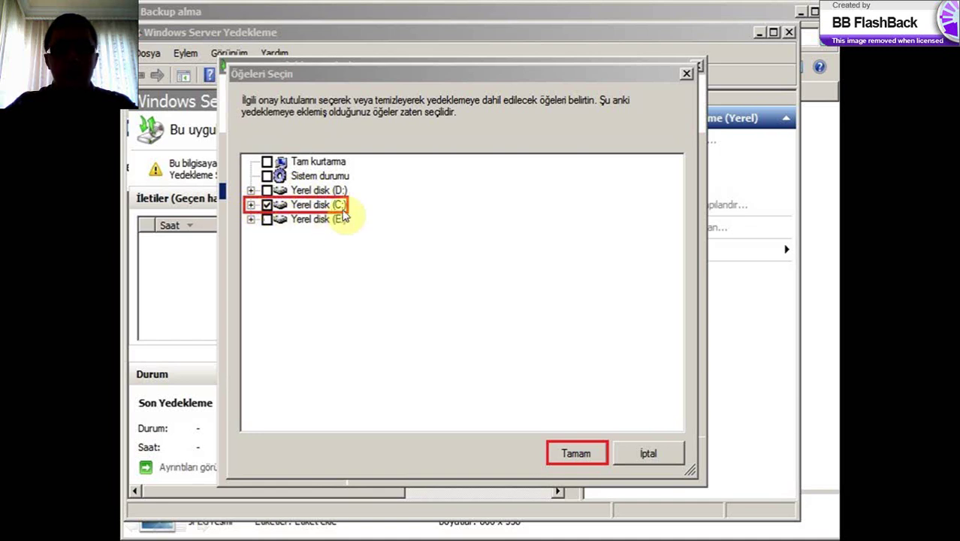
left_click(579, 455)
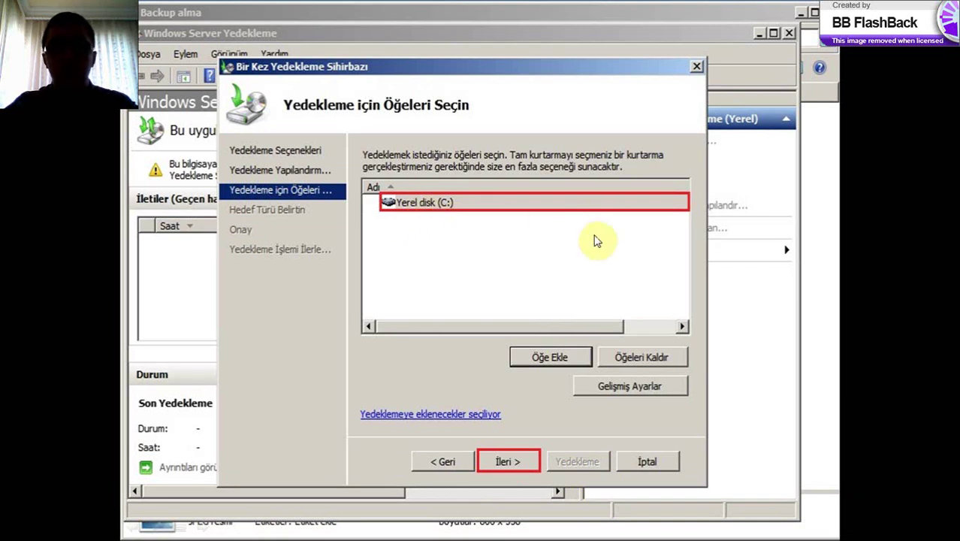
left_click(504, 454)
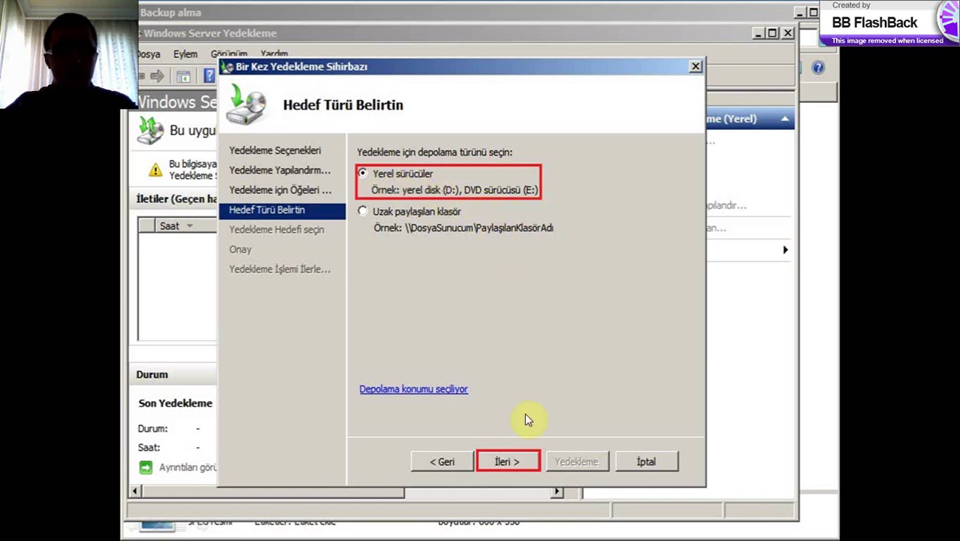
Store the backup on the local drive Yerel Disk (E:), run it, and close the wizard while it continues in the background
left_click(517, 460)
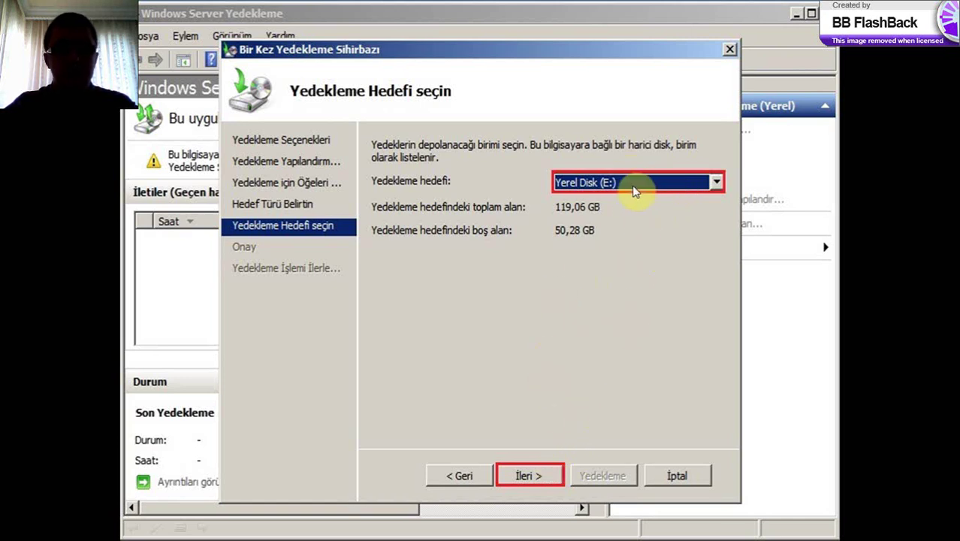
left_click(541, 478)
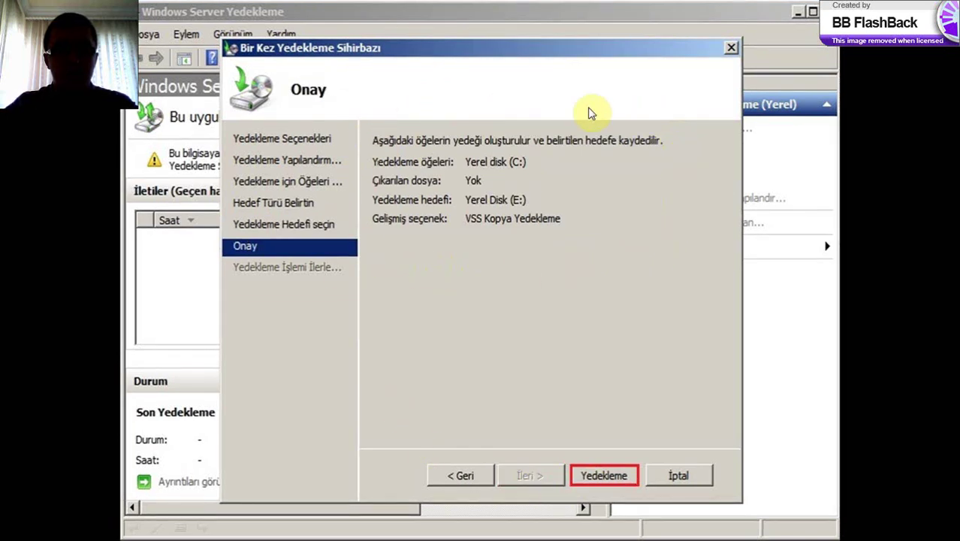
left_click(623, 474)
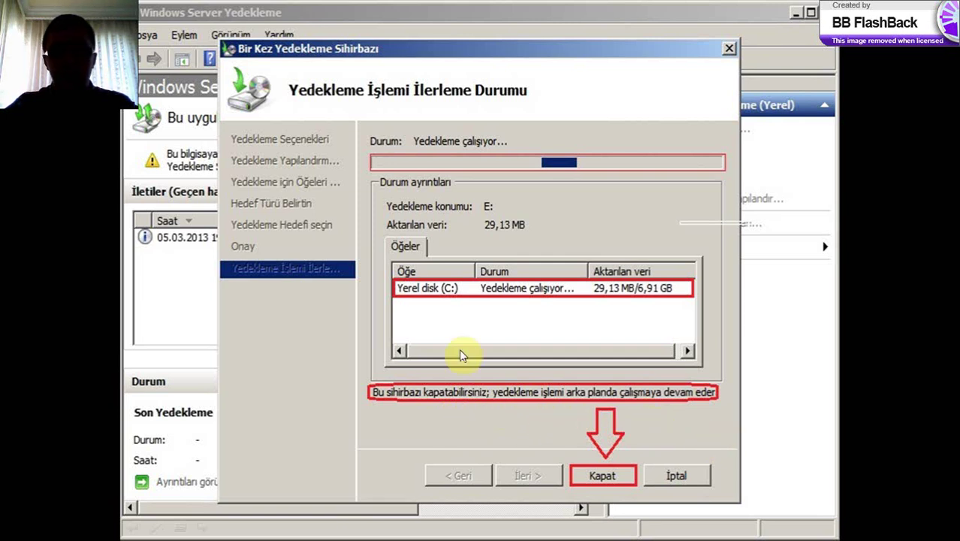
left_click(604, 476)
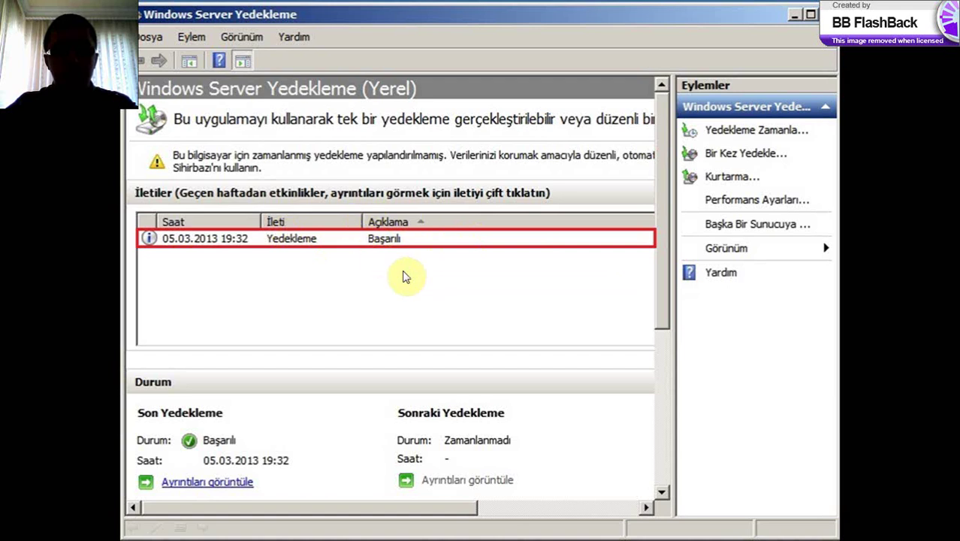
left_click(443, 282)
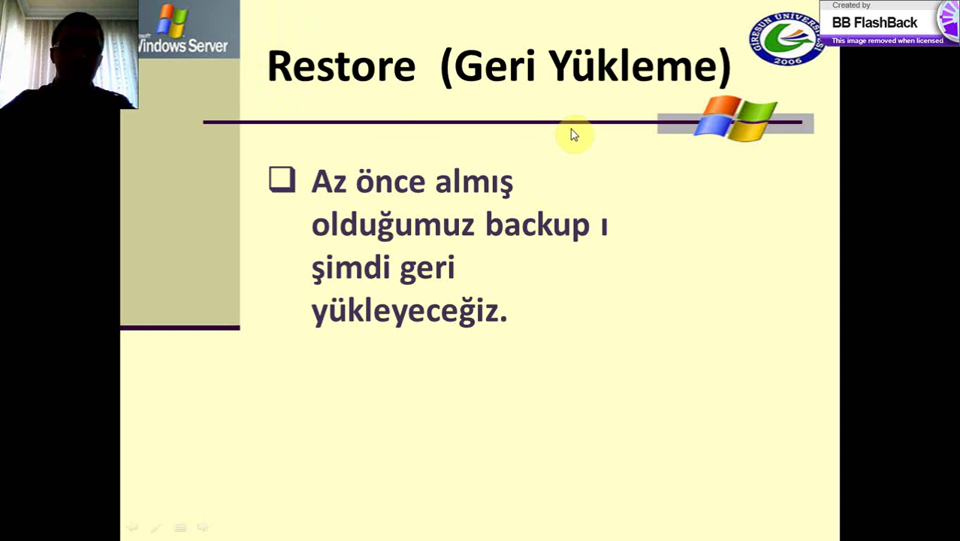
left_click(620, 154)
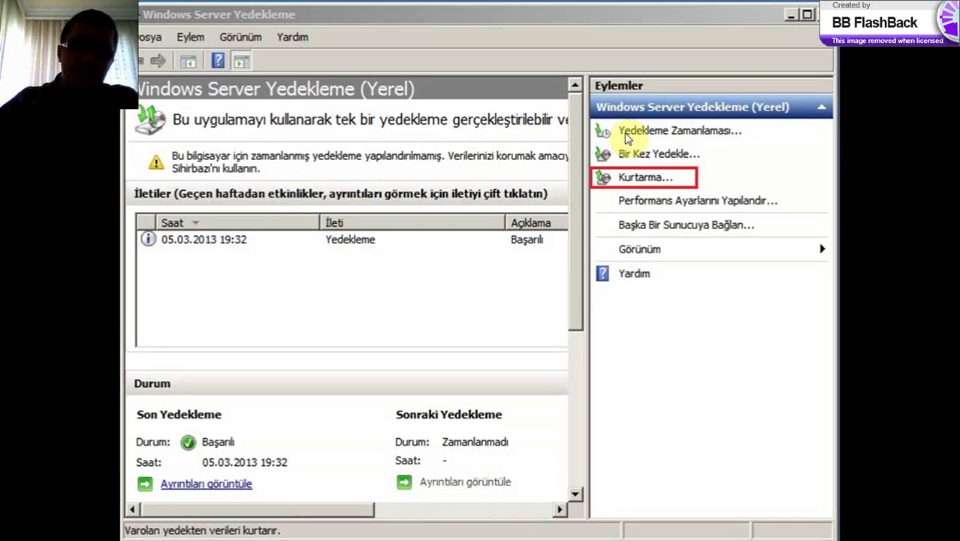
Start a recovery from a backup stored on this server, using the one dated 05.03.2013 19:32
left_click(614, 181)
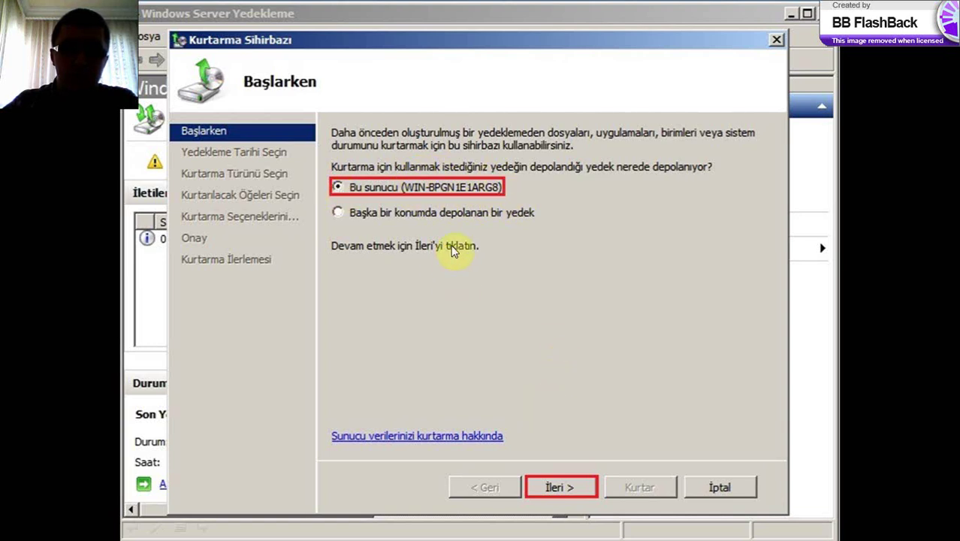
left_click(569, 487)
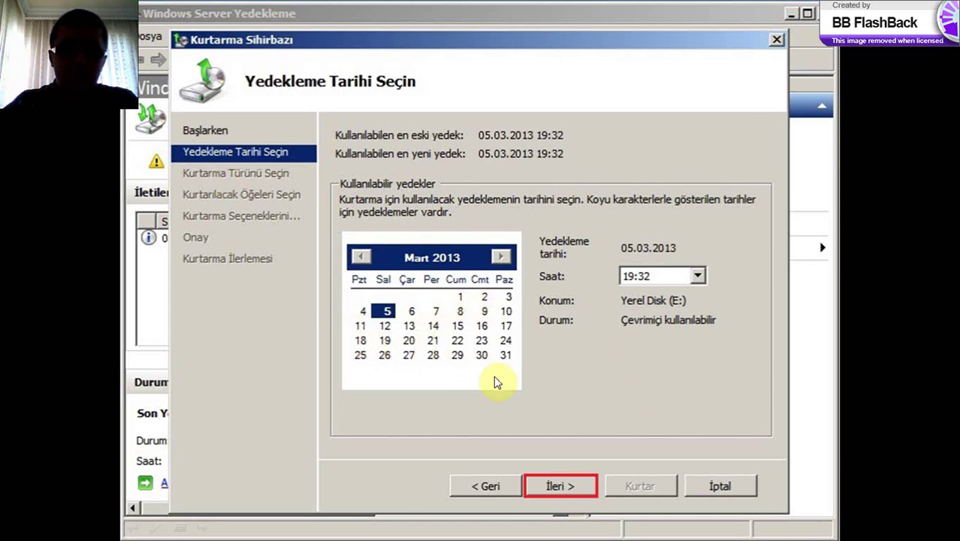
left_click(585, 487)
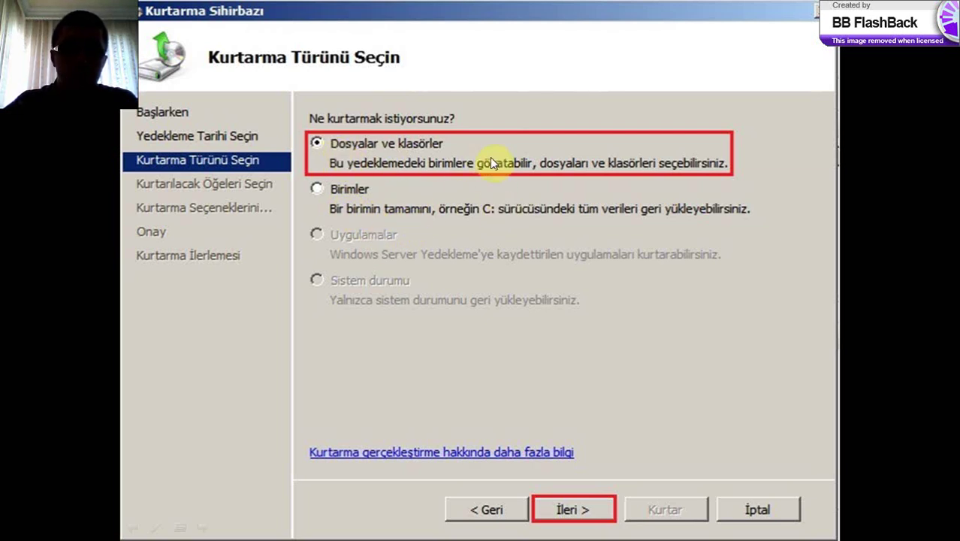
Select files and folders on Yerel disk (C:) for recovery to the original location, without recovering items that already exist there
left_click(600, 510)
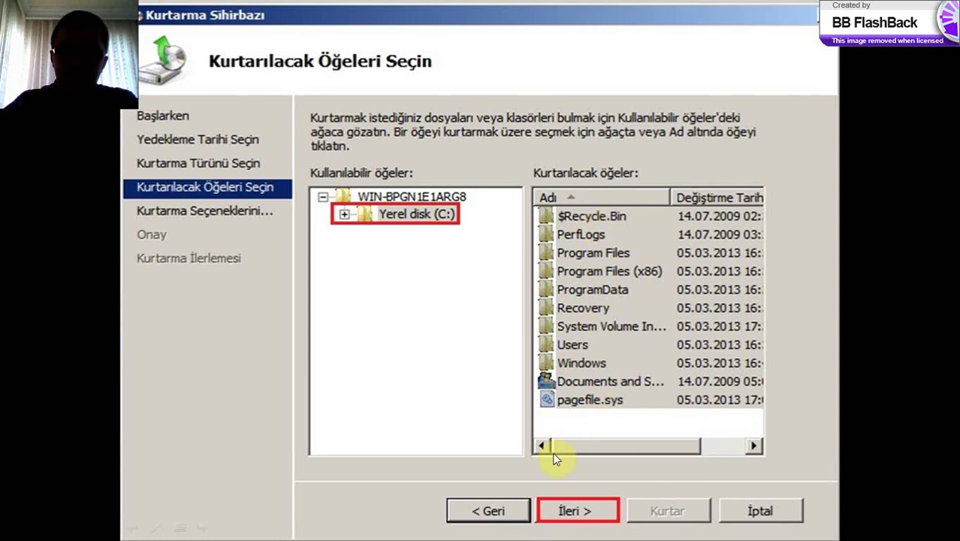
left_click(599, 510)
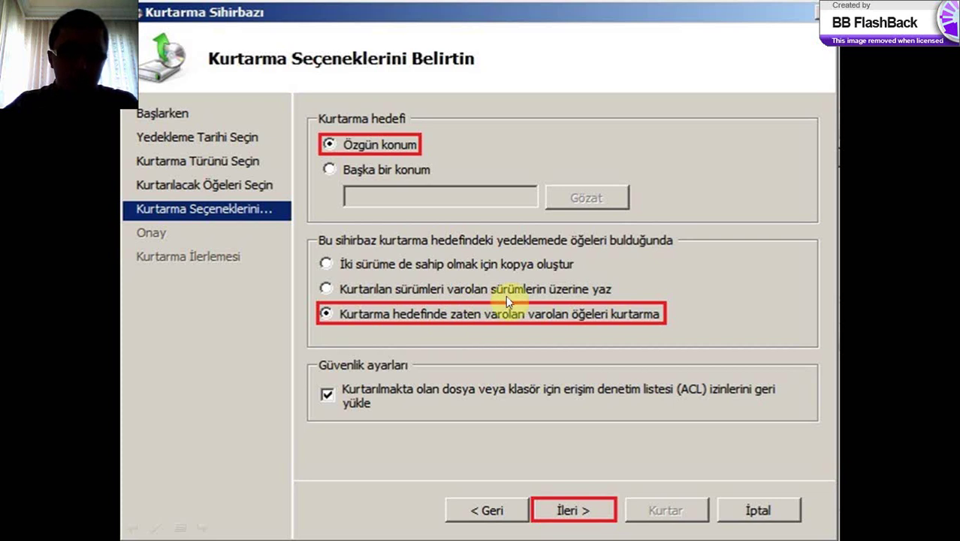
left_click(574, 512)
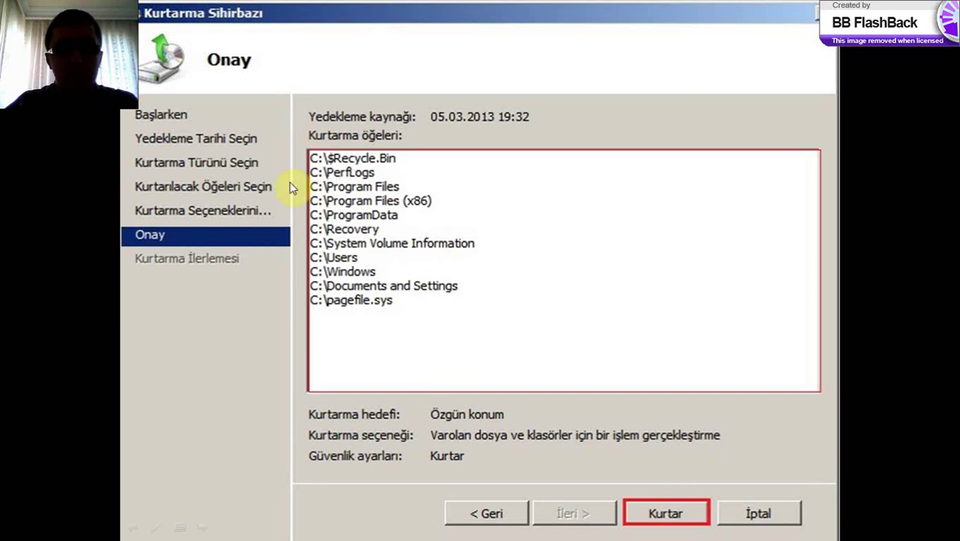
Run the file recovery, then close the wizard and the recovery's progress details
left_click(666, 514)
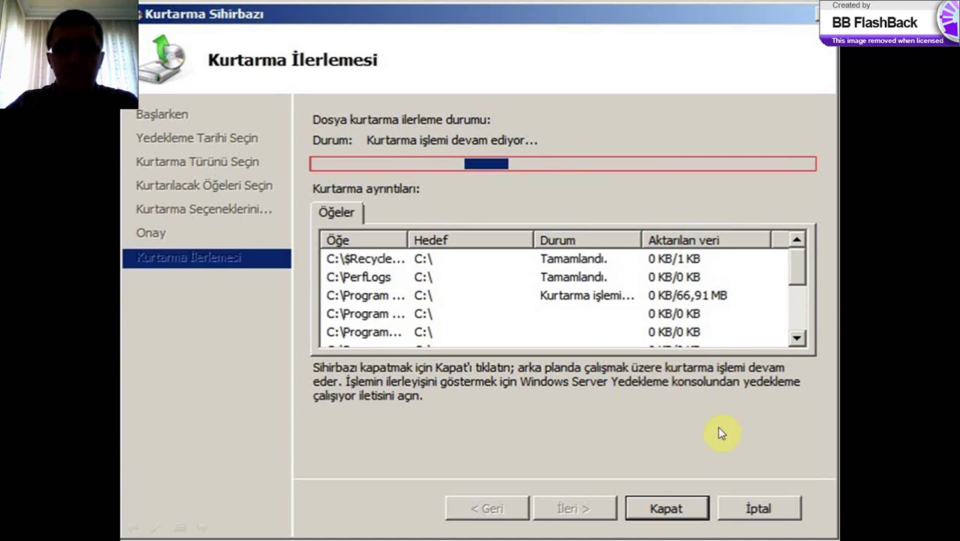
left_click(665, 509)
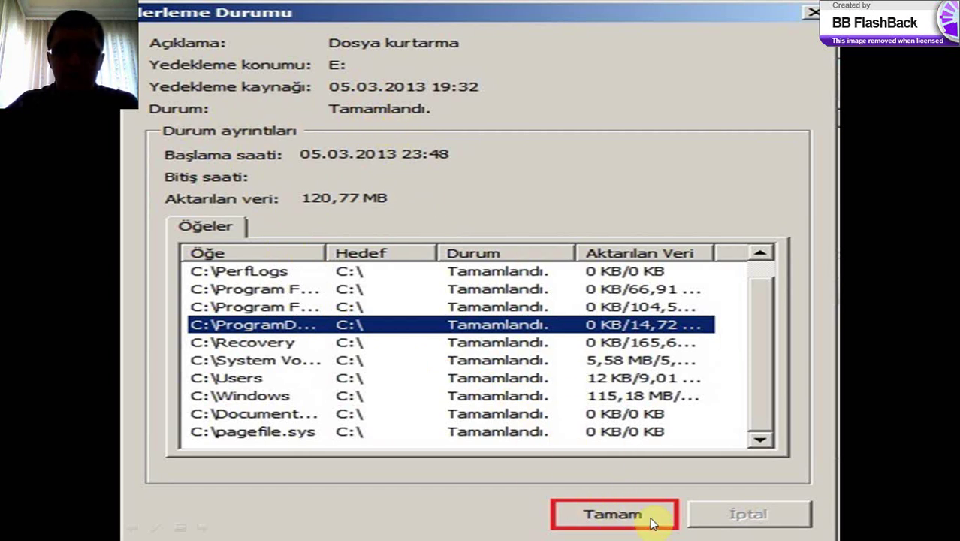
left_click(621, 515)
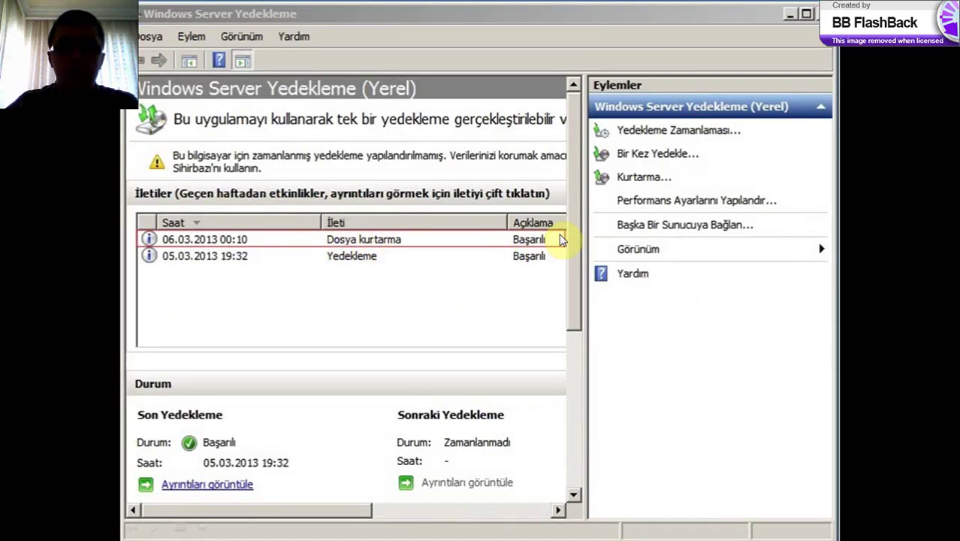
Start a new backup schedule and choose the Özel configuration for it
key("alt+Tab")
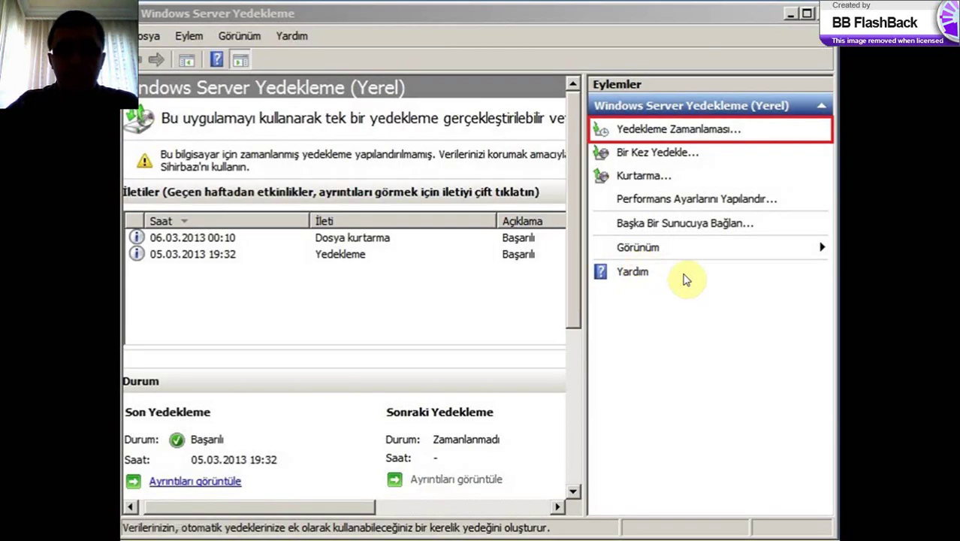
left_click(640, 132)
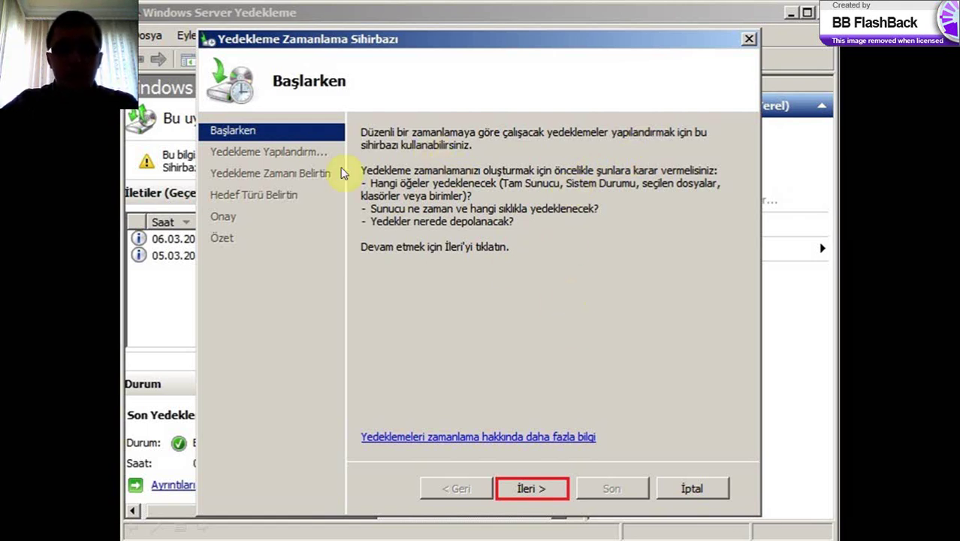
left_click(531, 489)
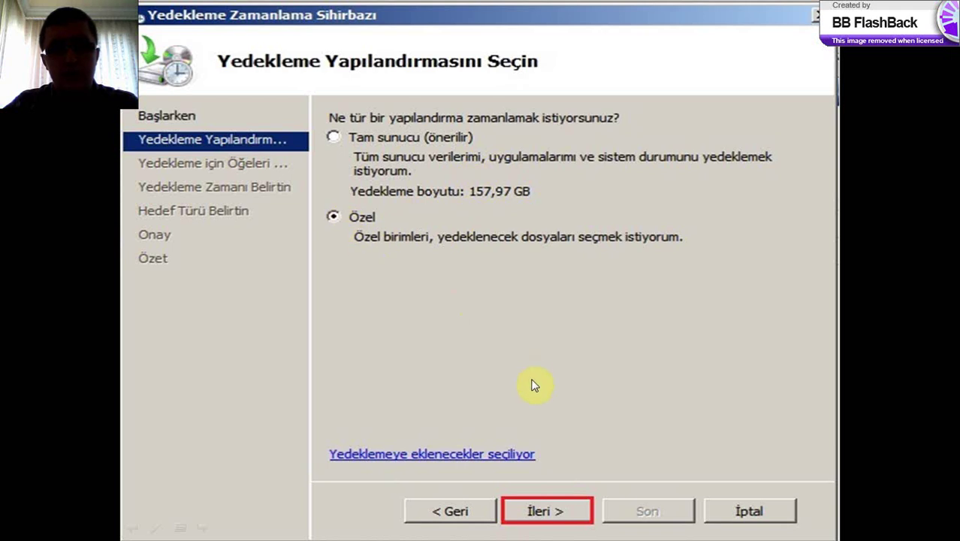
left_click(576, 512)
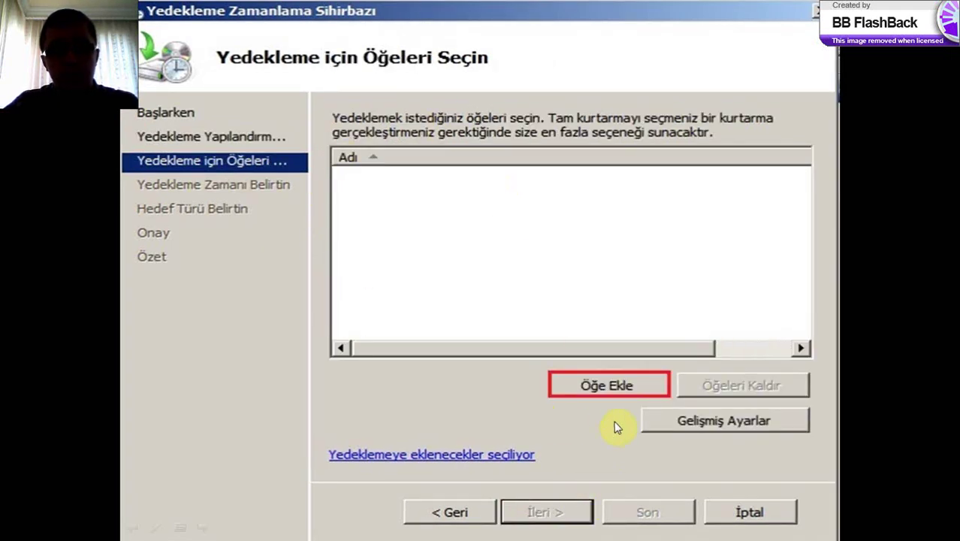
Add Yerel disk (C:) to the scheduled backup and set it to run once a day at 21:00
left_click(640, 390)
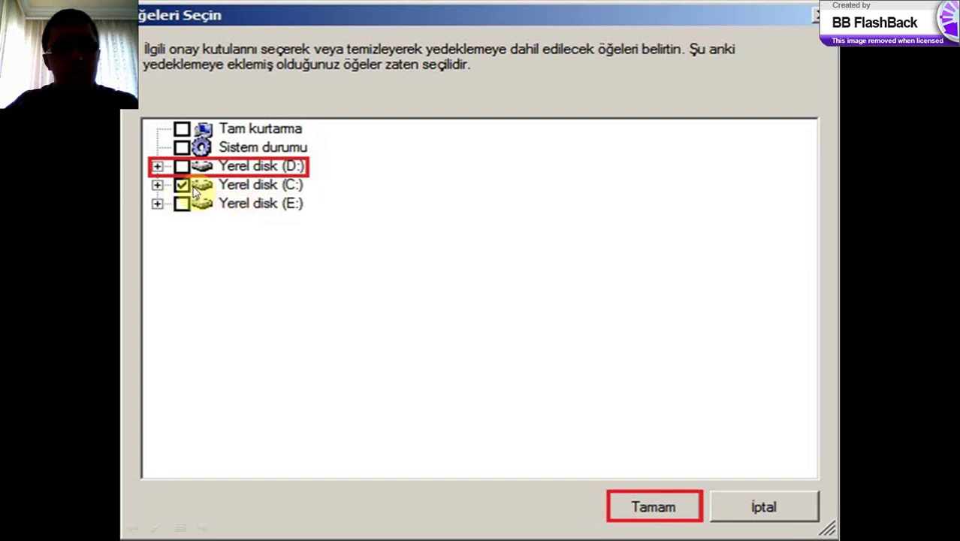
key("Return")
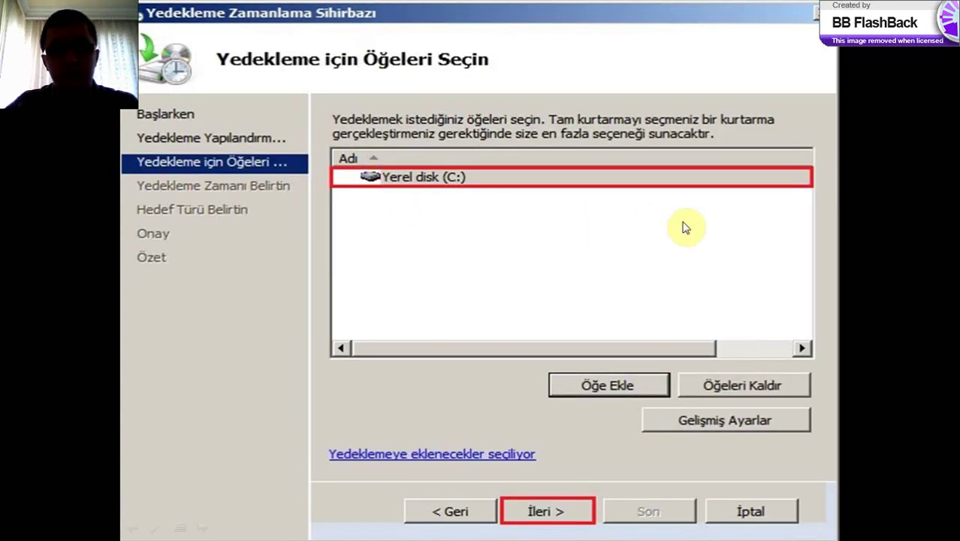
left_click(573, 509)
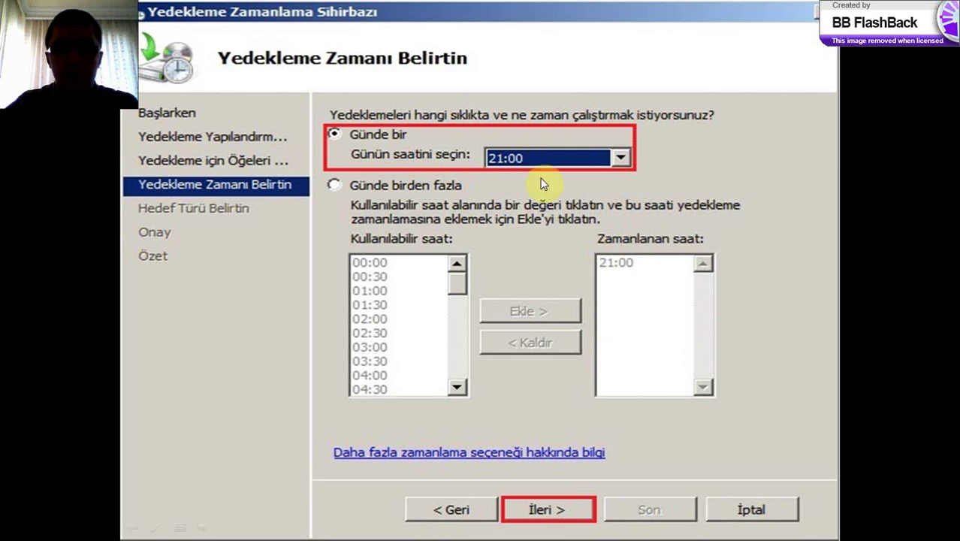
left_click(580, 515)
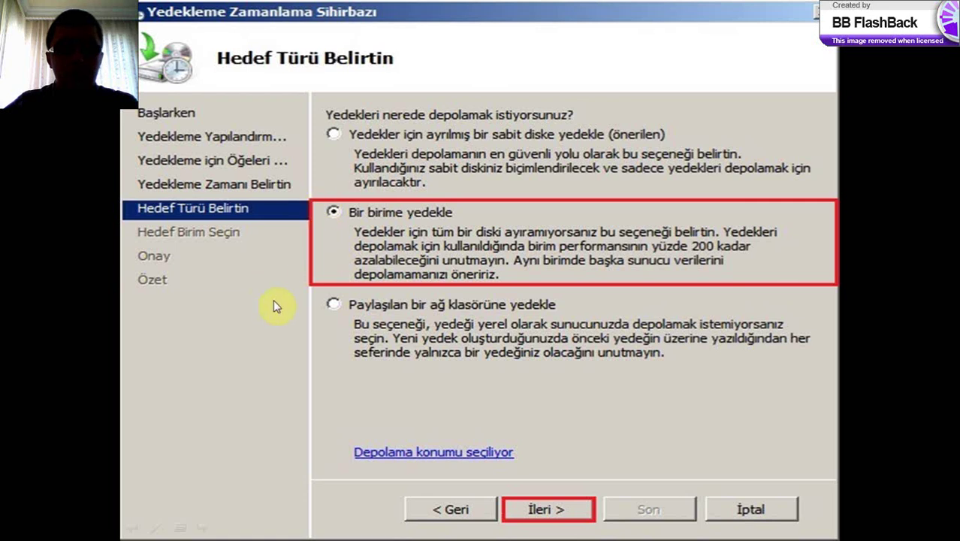
Set the scheduled backup to be stored on the volume Yerel disk (E:) and create the schedule
left_click(569, 508)
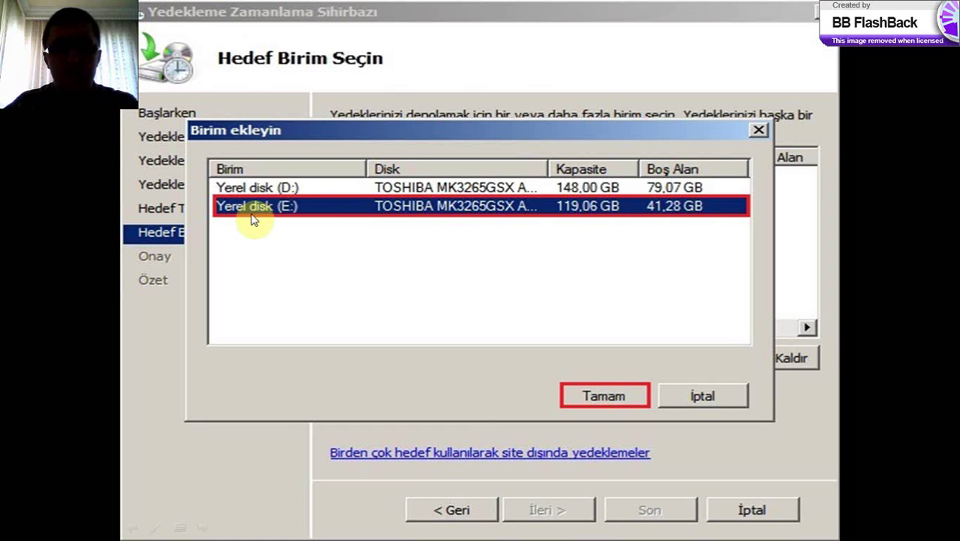
left_click(635, 402)
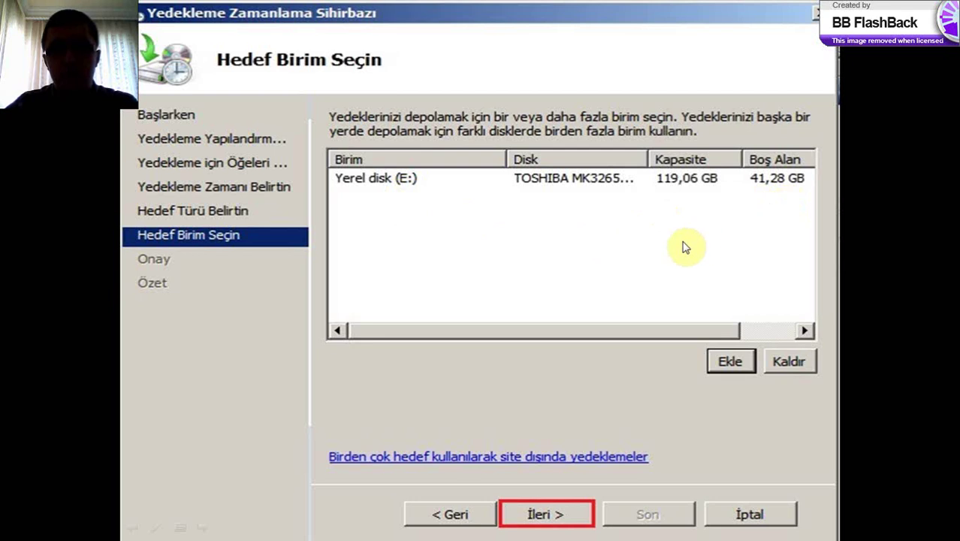
left_click(562, 518)
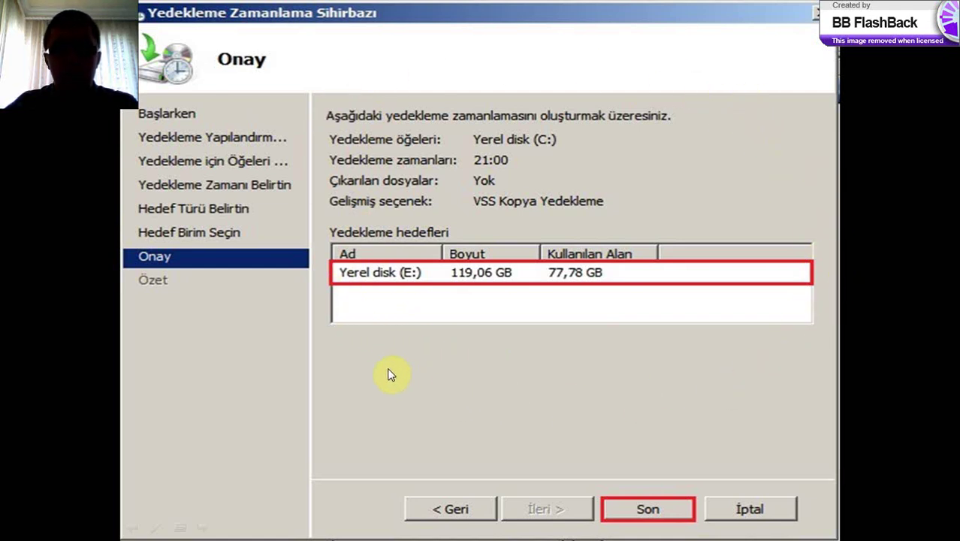
left_click(657, 514)
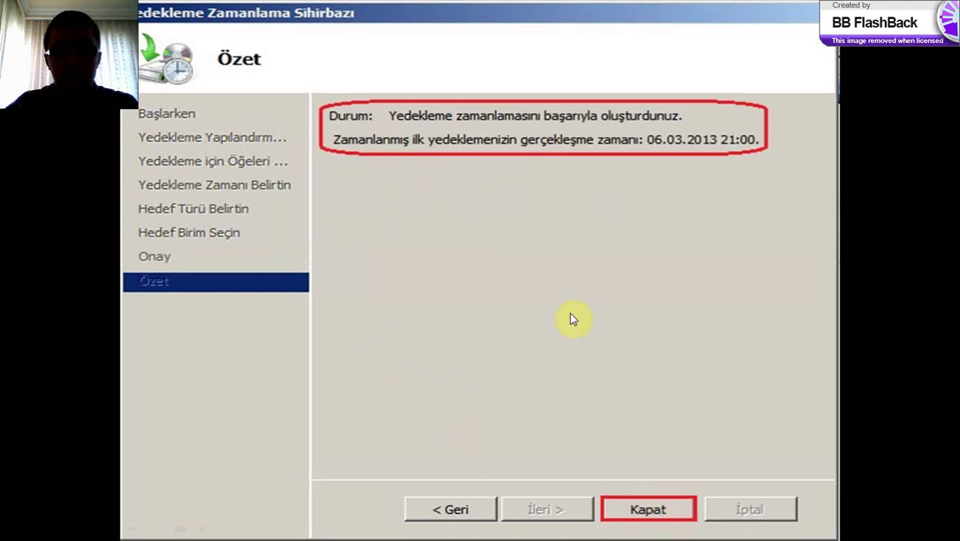